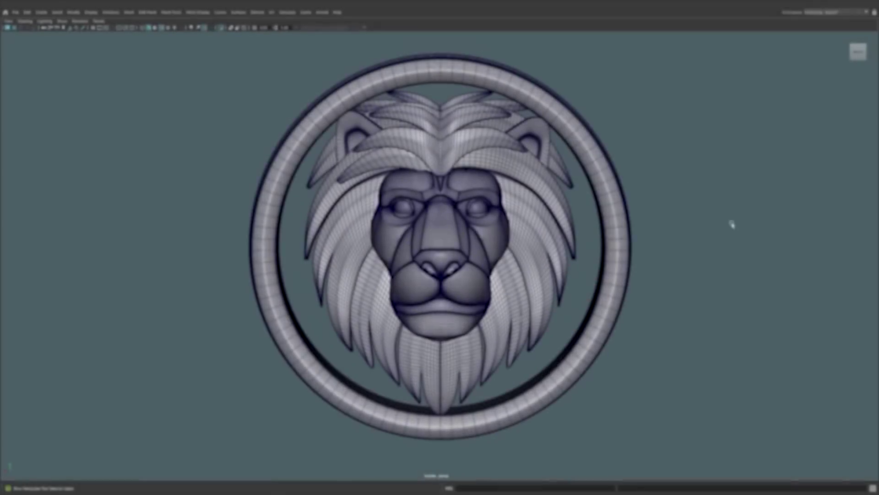
Duplicate the lion head and ring, place the copy beside the original, and frame it
left_click_drag(729, 222, 110, 200, "alt")
key("w")
left_click_drag(223, 250, 643, 264, "shift")
key("f")
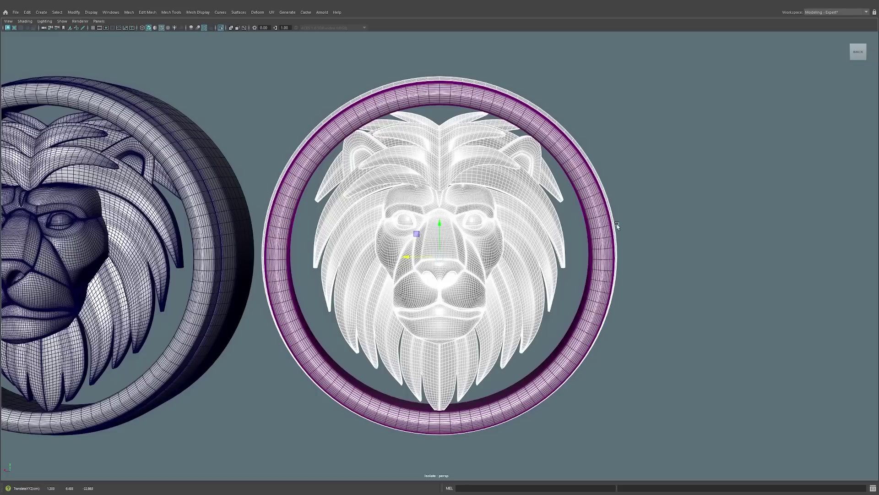
Unsmooth the copied lion head by one division level without keeping the original
scroll(470, 253, "down", 10)
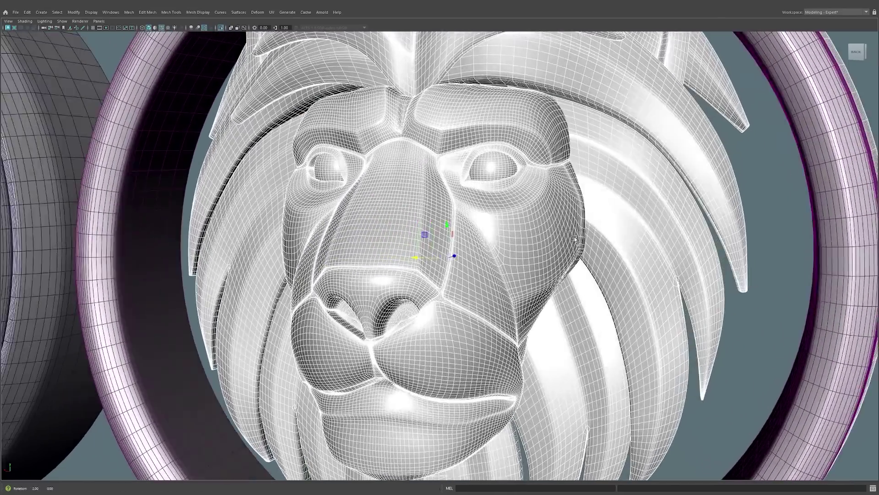
left_click(346, 212)
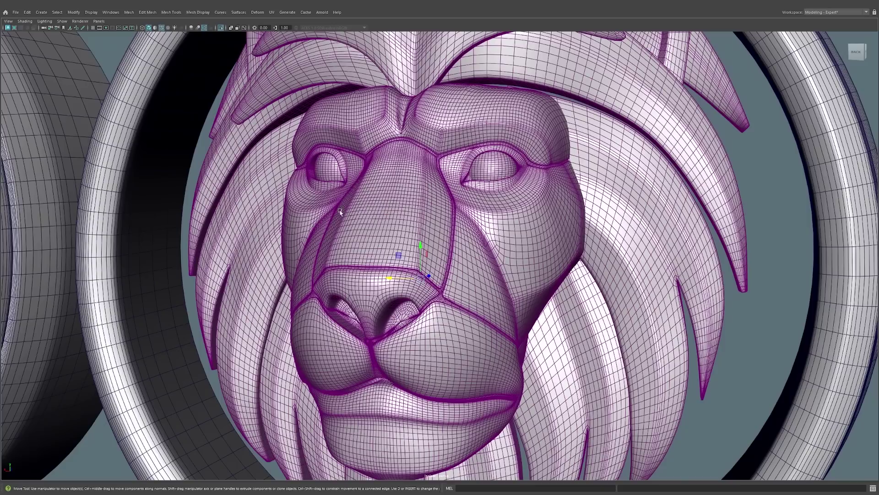
left_click(128, 12)
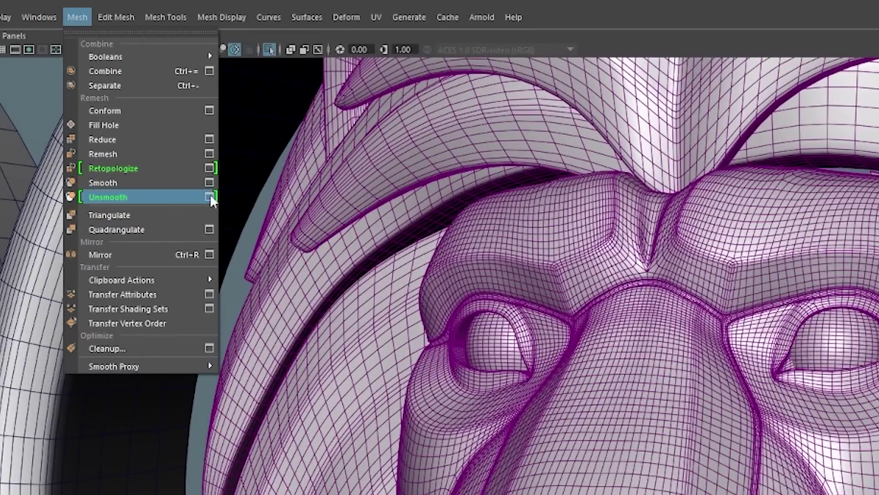
left_click(209, 197)
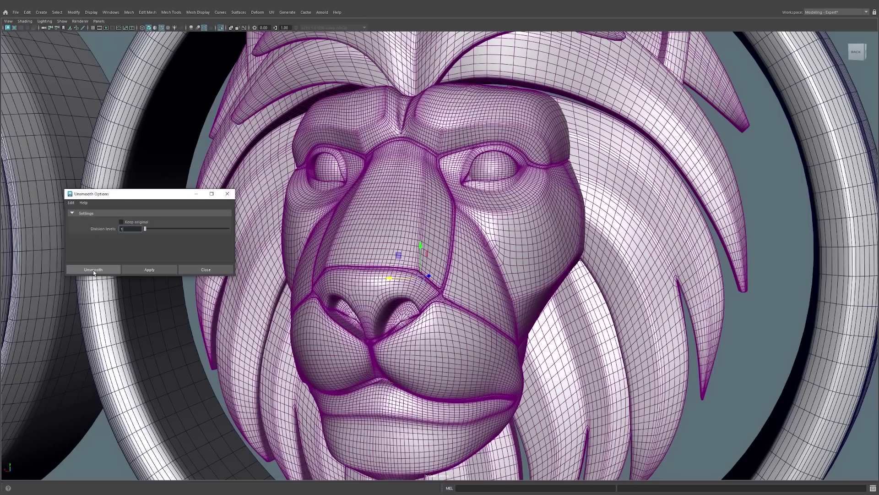
left_click(94, 270)
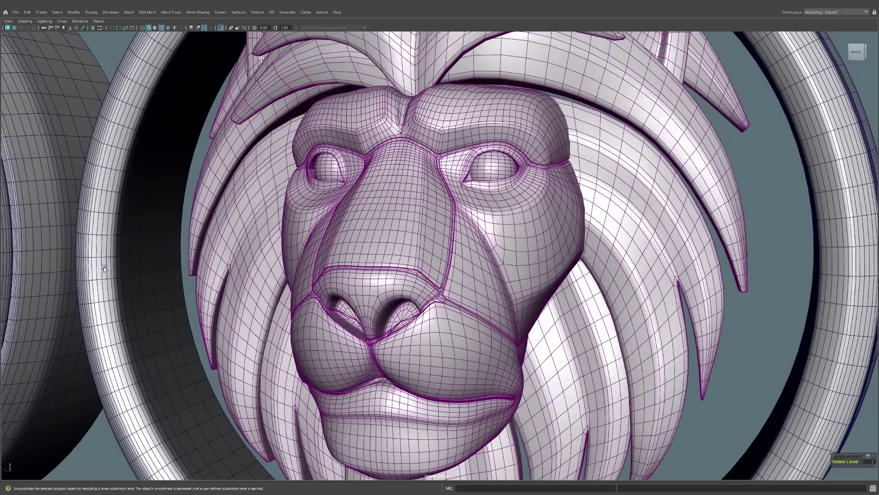
Unsmooth the front rim and the outer band of the copied ring
scroll(458, 195, "down", 5)
left_click_drag(257, 204, 416, 210, "alt")
left_click(503, 131)
scroll(614, 274, "up", 5)
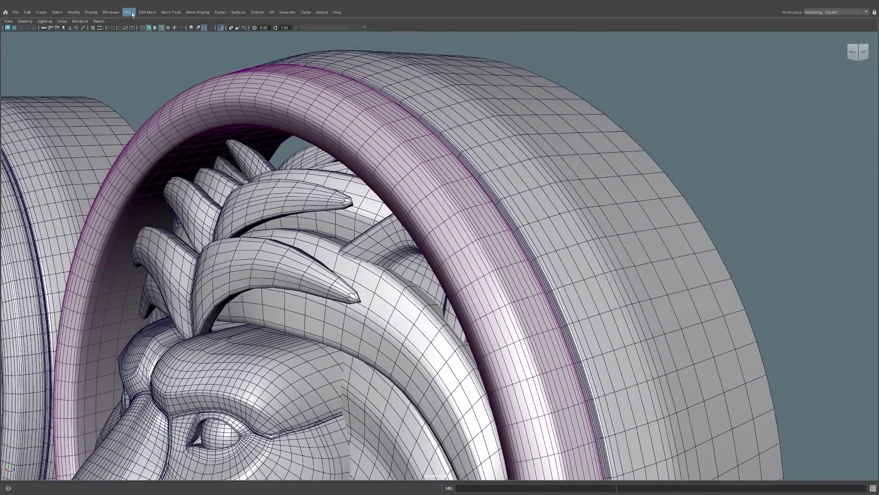
left_click(129, 12)
left_click(148, 99)
mouse_move(520, 150)
left_mouse_down("alt")
mouse_move(552, 165)
mouse_move(525, 167)
left_mouse_up("alt")
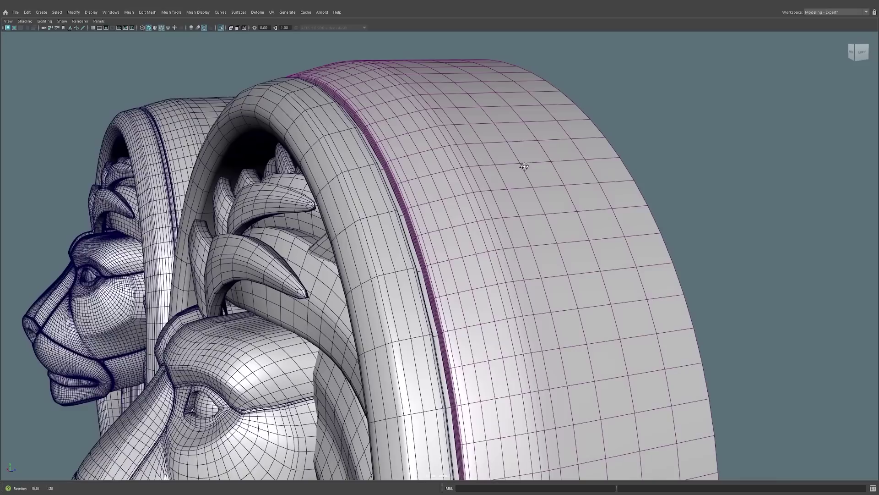
left_click(129, 12)
left_click(152, 98)
Compare the wireframe density of the original lion medallion with the unsmoothed copy
left_click_drag(152, 99, 462, 86, "alt")
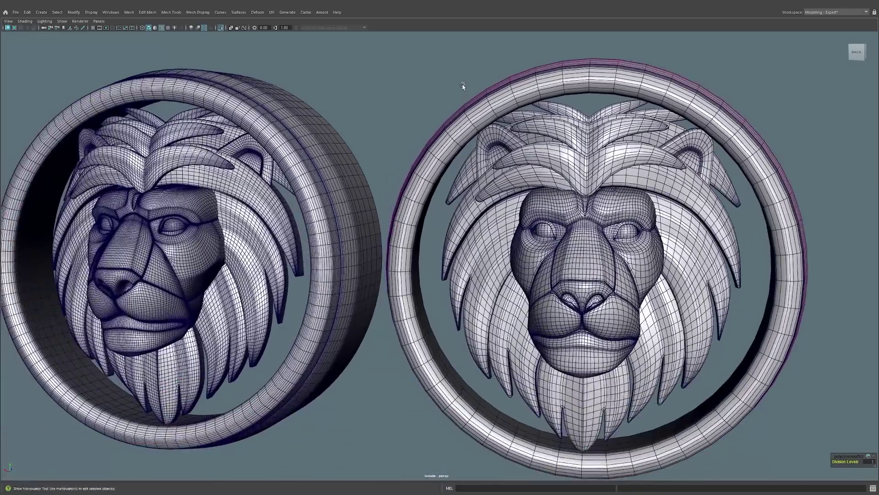
left_click(403, 88)
right_click_drag(403, 88, 338, 106, "alt")
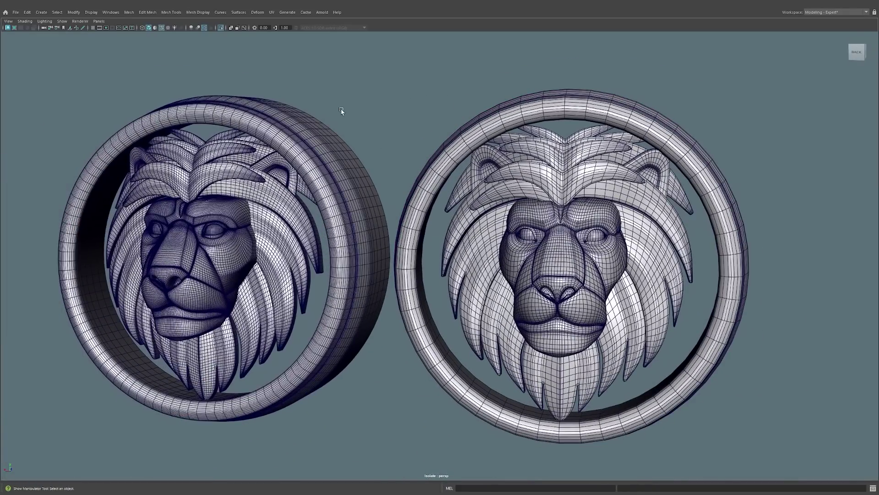
left_click_drag(366, 106, 389, 94, "alt")
left_click(471, 254)
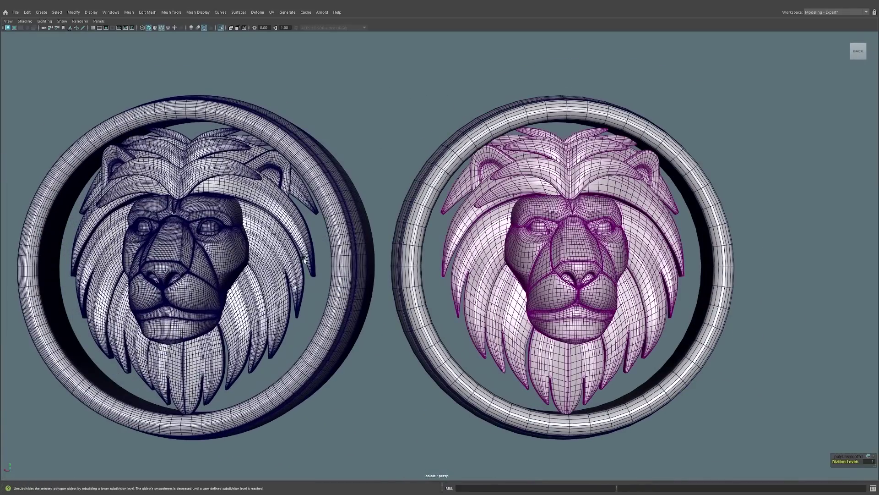
left_click(166, 257)
right_click_drag(211, 224, 324, 196, "alt")
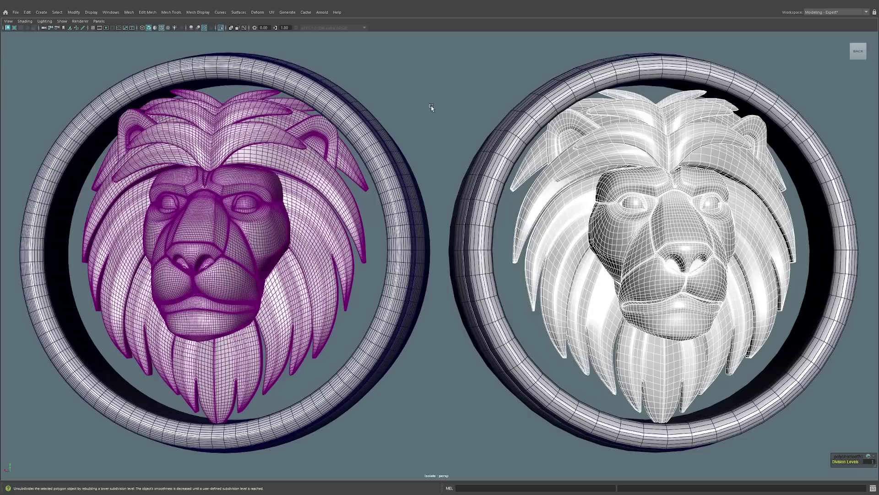
left_click(455, 113)
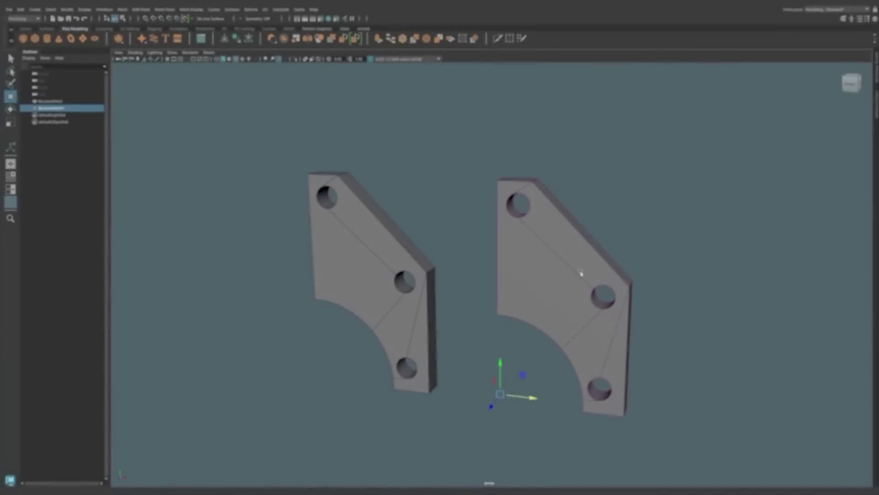
Retopologize the duplicate bracket mesh to a target of 1200 faces with mesh preprocessing on and hard edges preserved
left_click_drag(581, 275, 598, 205, "alt")
left_click(123, 10)
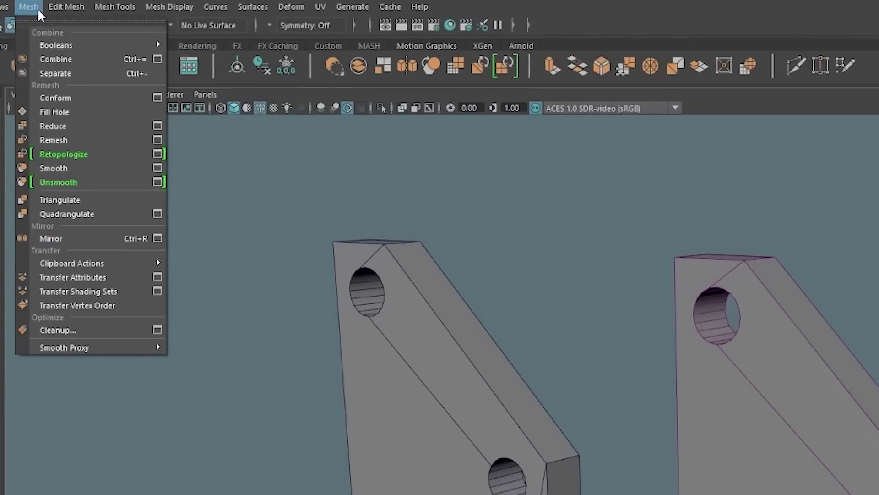
left_click(81, 157)
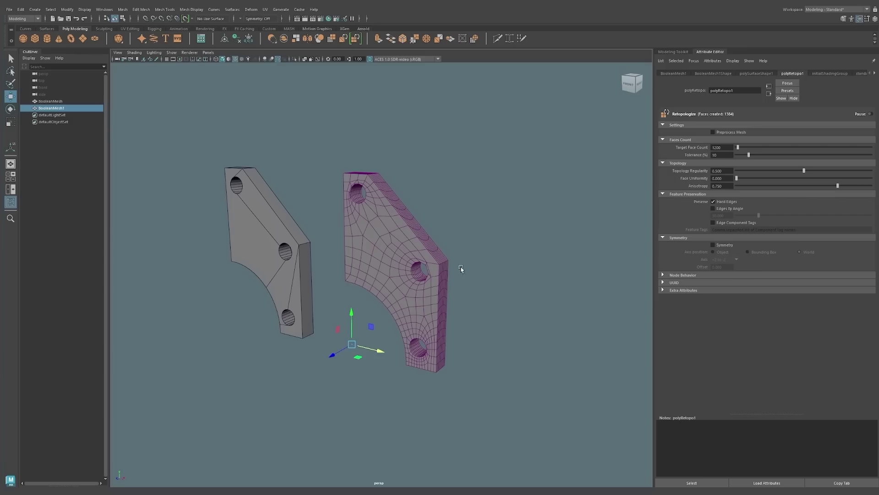
scroll(460, 267, "up", 3)
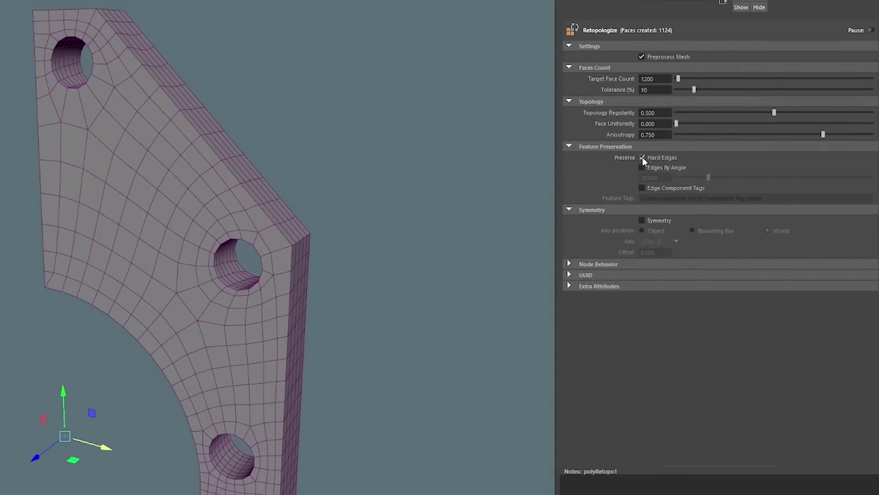
left_click(642, 157)
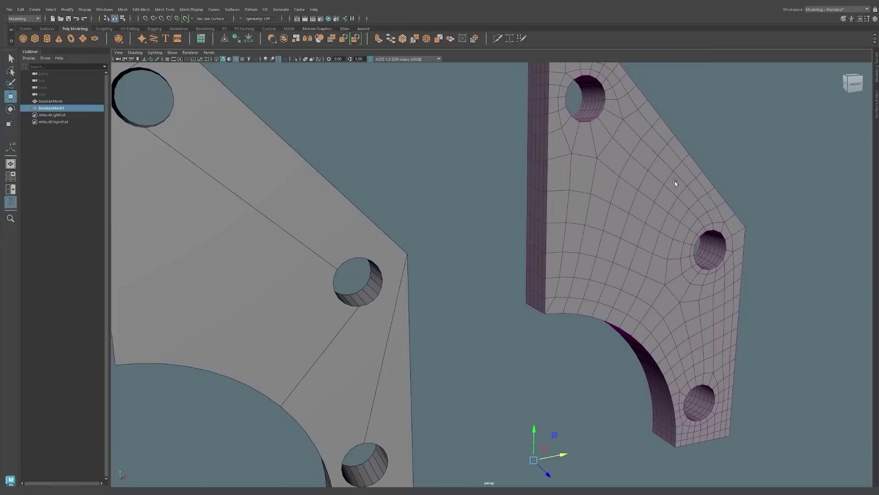
Turn off hard-edge preservation on the retopologized bracket to compare the shape, and turn it back on
left_click_drag(675, 180, 603, 188, "alt")
left_click_drag(547, 233, 546, 222, "alt")
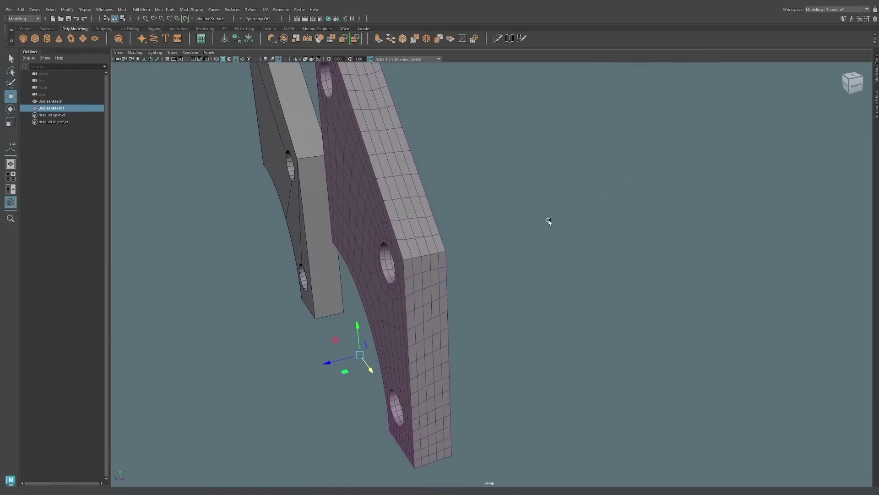
right_click_drag(530, 233, 465, 230, "alt")
middle_click_drag(465, 229, 469, 245, "alt")
key("ctrl+a")
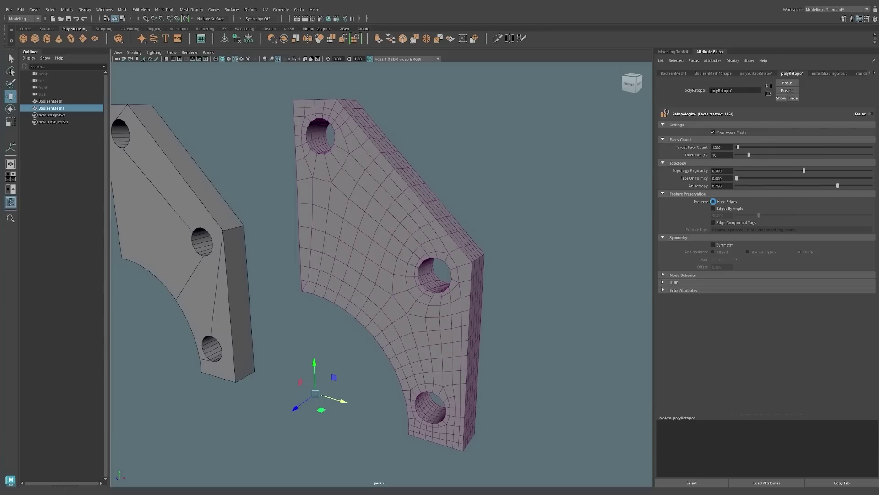
left_click(713, 202)
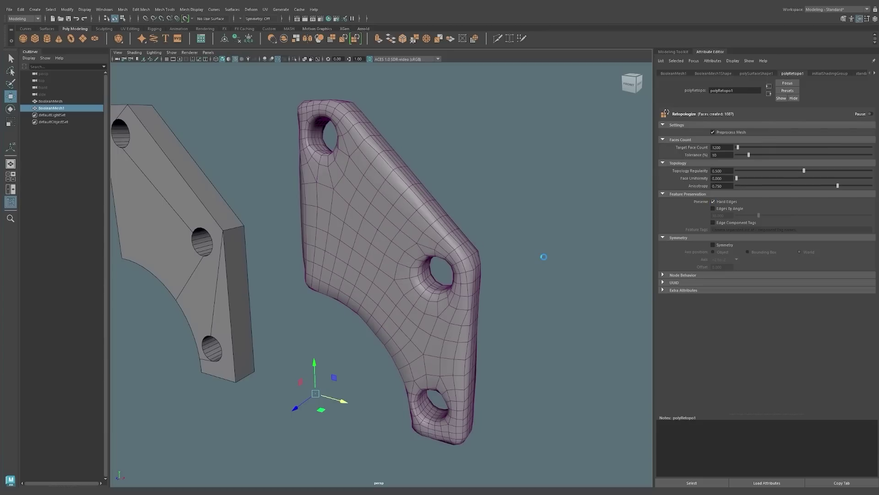
left_click_drag(536, 251, 563, 242, "alt")
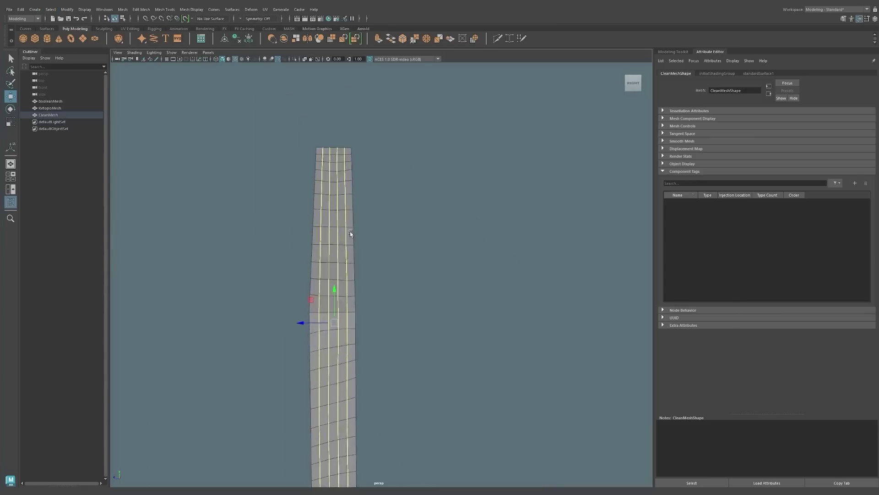
Remove the inner edge loops across the clean bracket's thickness and bevel its outline and hole edges
left_click_drag(350, 232, 458, 189, "alt")
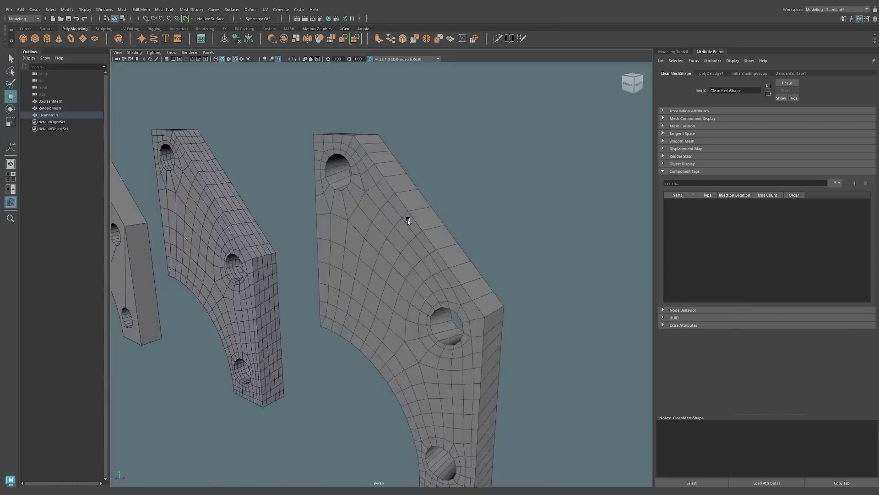
scroll(408, 219, "up", 3)
left_click_drag(408, 220, 379, 292, "alt")
key("ctrl+b")
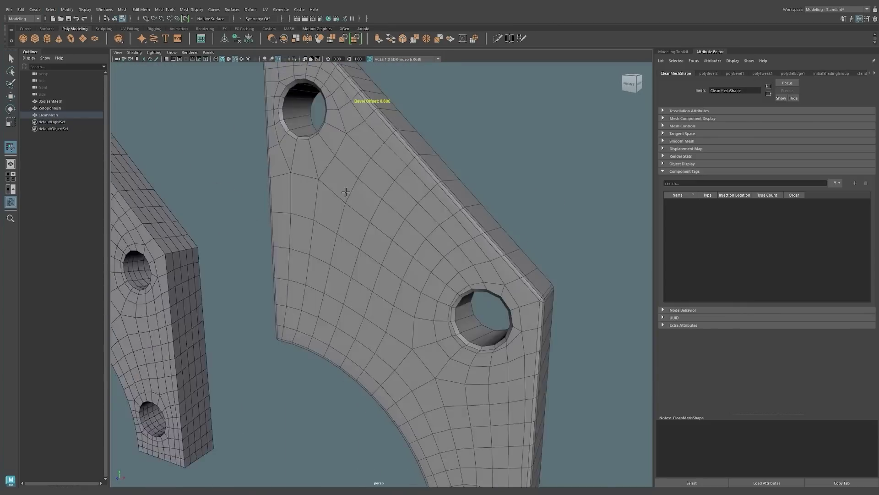
Add a further bevel around the rims of the clean bracket's holes and return to object selection
double_click(428, 317)
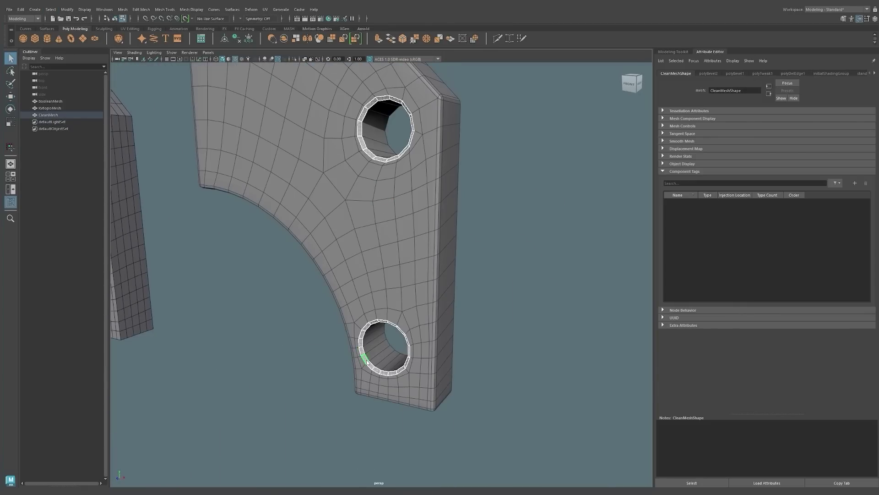
right_click_drag(387, 239, 434, 342)
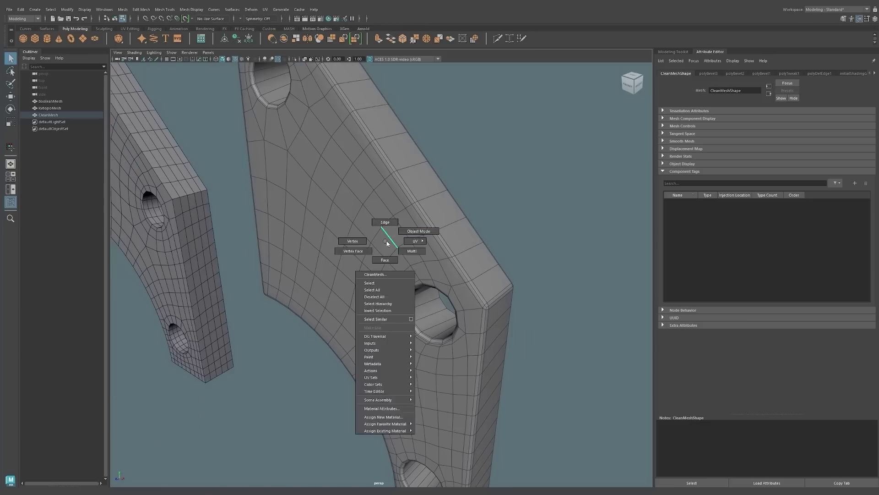
key("w")
left_click(227, 256)
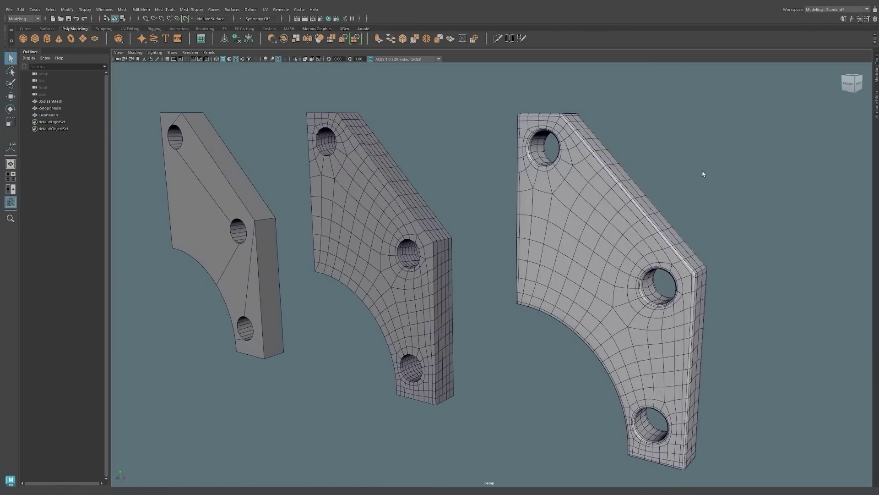
left_click_drag(701, 173, 481, 254, "alt")
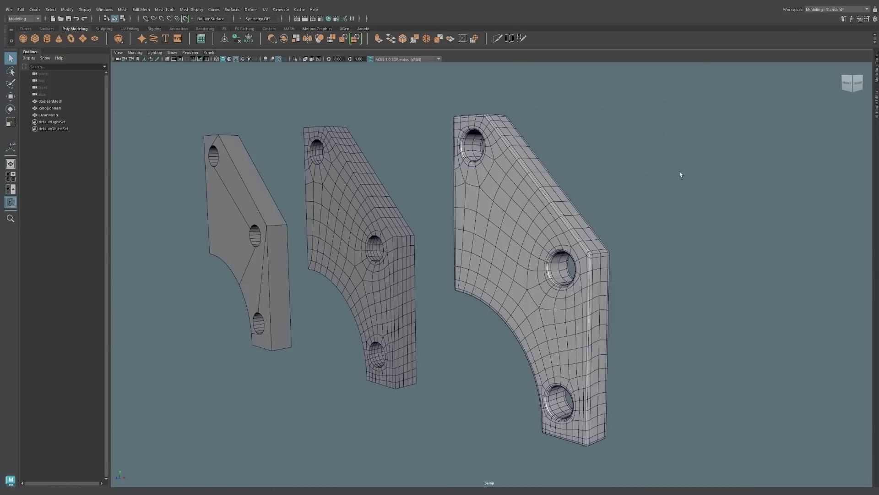
left_click_drag(681, 172, 563, 235, "alt")
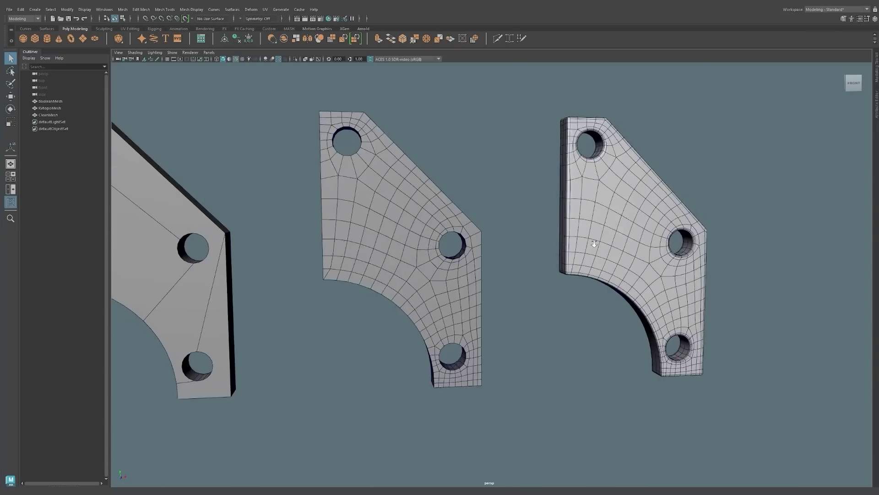
left_click_drag(586, 232, 614, 230, "alt")
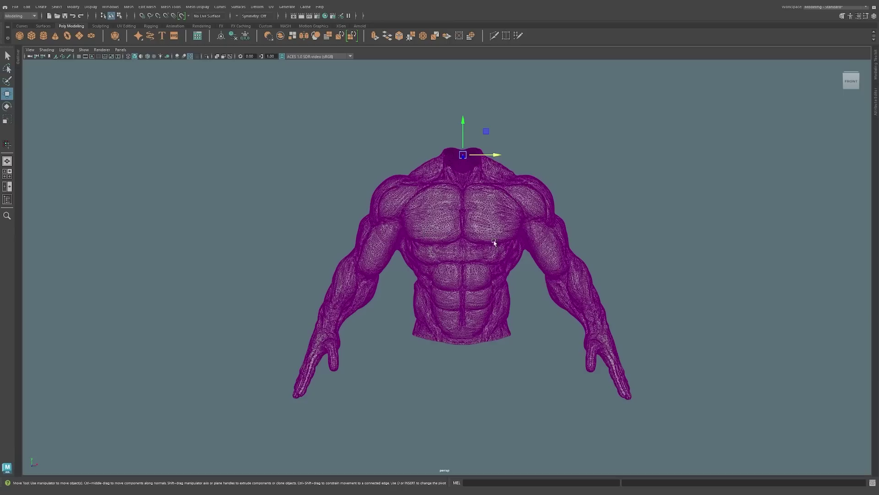
Duplicate the dense torso mesh and place the copy beside the original
middle_click_drag(505, 155, 579, 173, "alt")
left_click_drag(566, 168, 307, 237, "shift")
middle_click_drag(308, 237, 514, 228, "alt")
Try to retopologize the torso copy to a target of 12000 faces with issue scanning and preprocessing on, symmetry and hard edges off
left_click(128, 7)
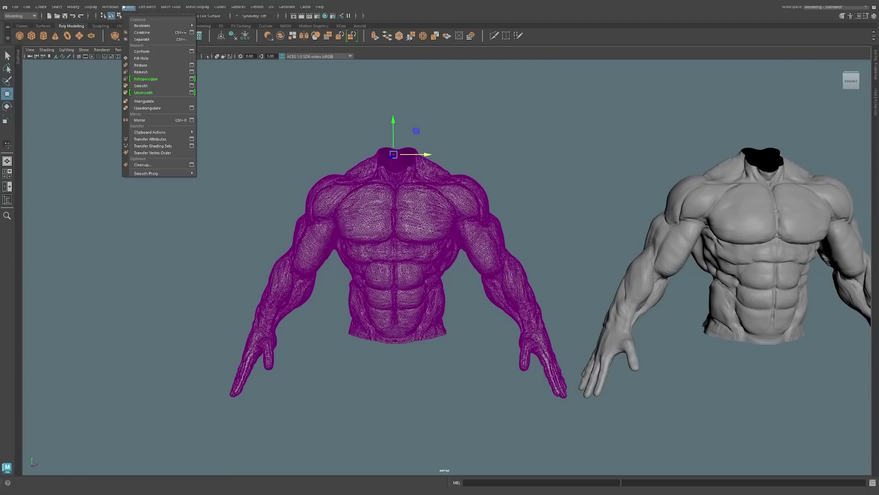
left_click(191, 79)
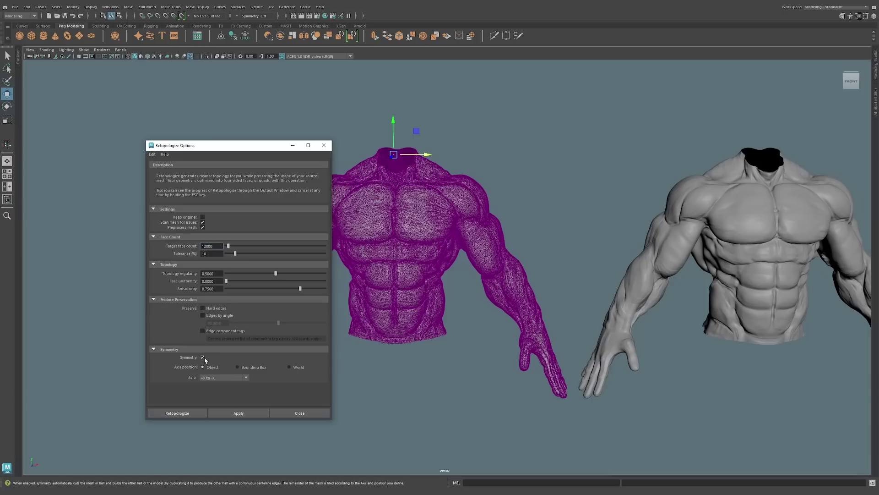
left_click_drag(240, 147, 693, 111)
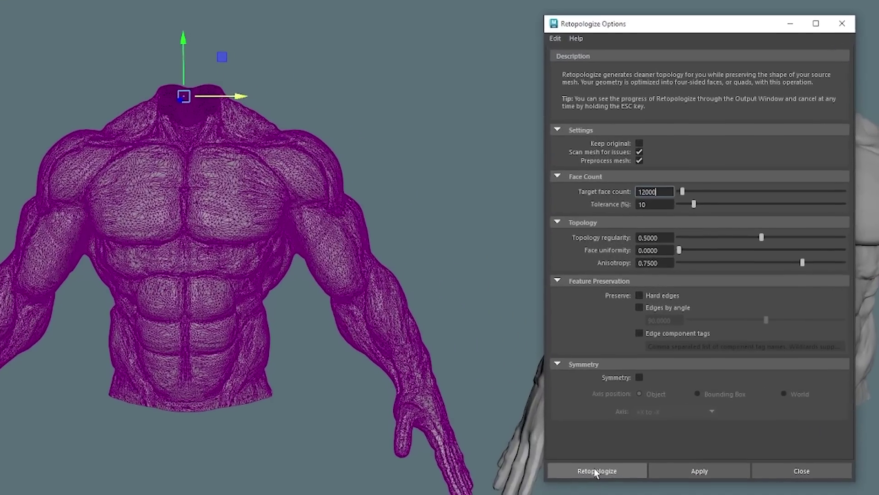
left_click(613, 425)
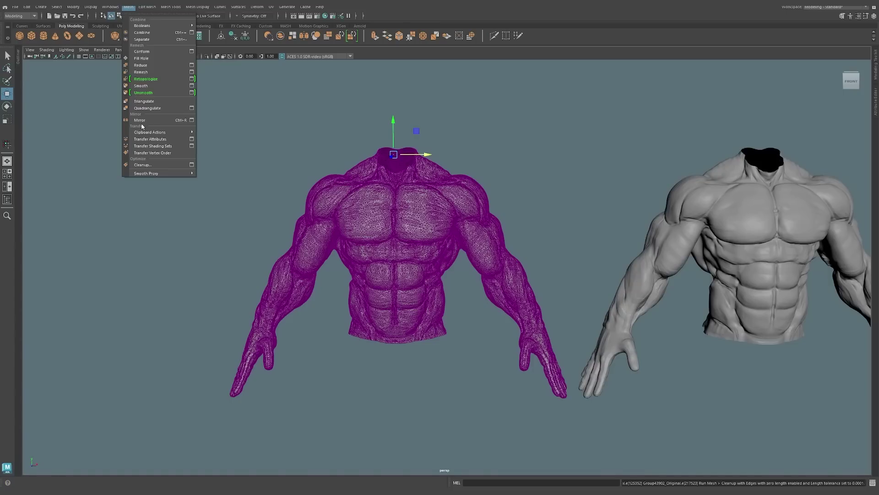
Clean up the torso copy's lamina faces, nonmanifold geometry and zero-length edges with a length tolerance of 0.0001
left_click(191, 165)
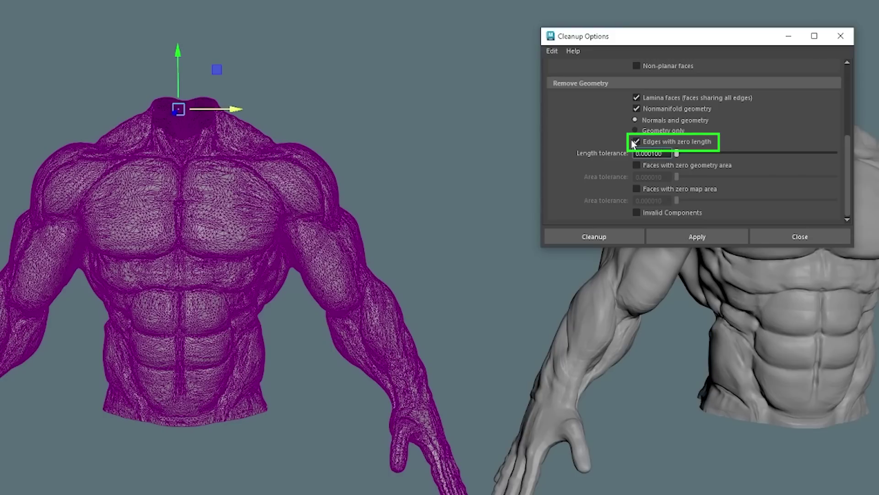
left_click(593, 237)
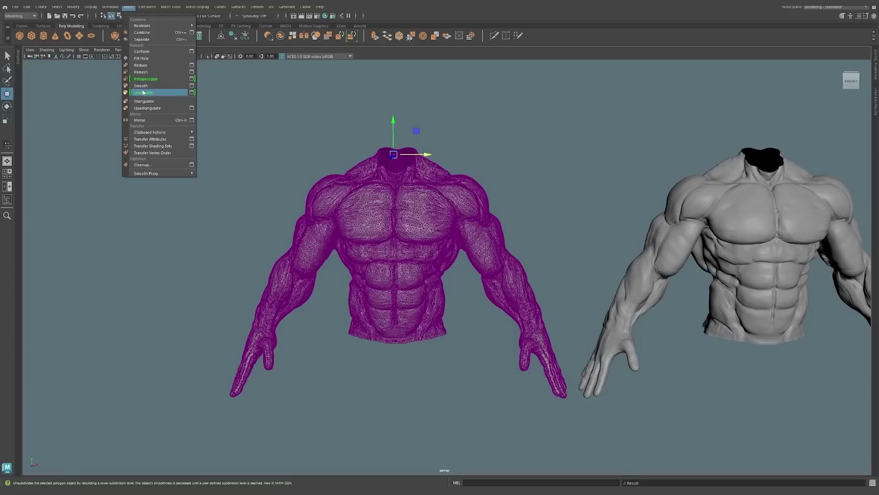
Retopologize the cleaned torso copy and set its target face count to 15000
left_click(151, 80)
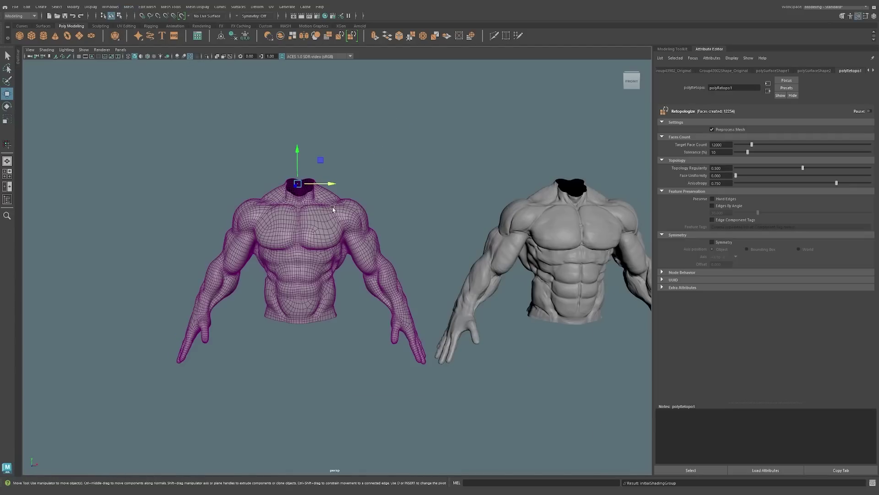
scroll(321, 257, "up", 3)
type("15000")
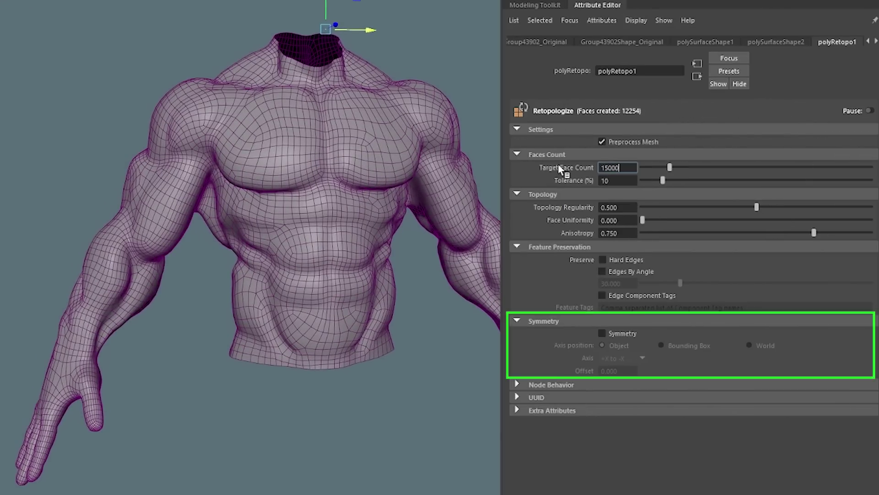
key("Return")
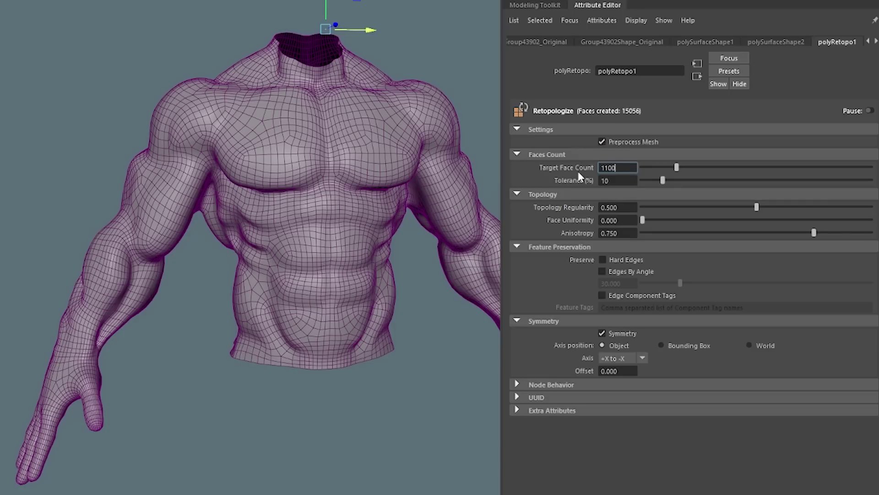
Set the torso retopology's target face count to 11000 and toggle its symmetry option
key("Return")
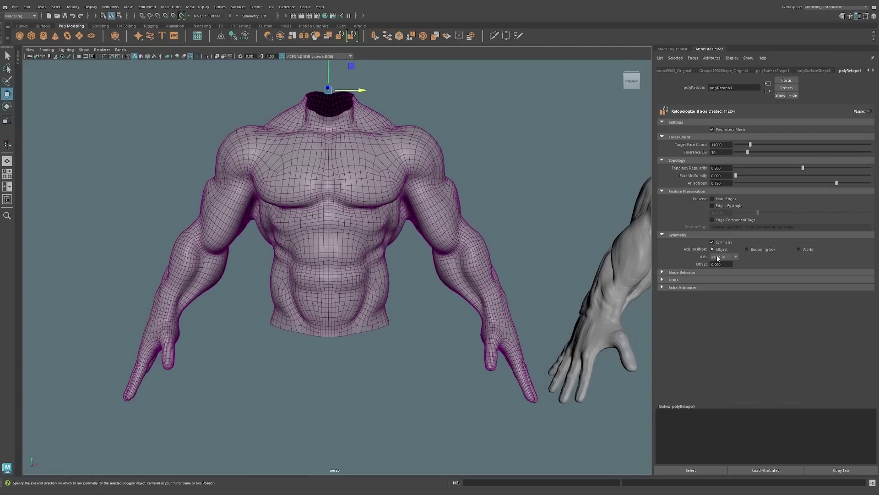
left_click(712, 242)
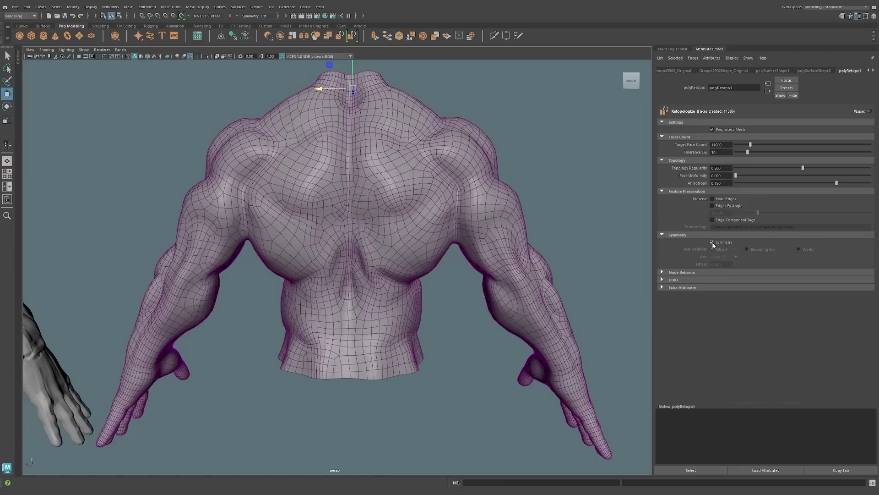
scroll(555, 226, "down", 2)
mouse_move(556, 226)
left_mouse_down("alt")
mouse_move(516, 265)
mouse_move(485, 215)
left_mouse_up("alt")
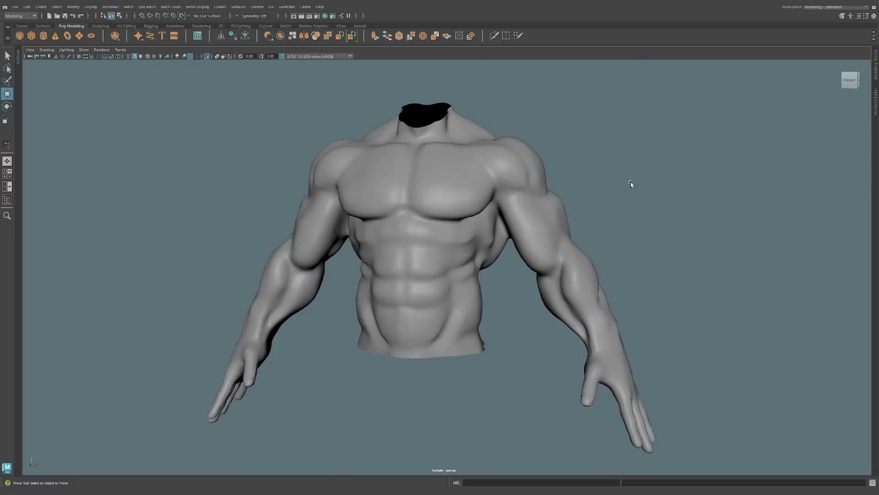
Show both torsos with wireframe to compare the retopologized copy with the dense original
key("ctrl+4")
mouse_move(624, 202)
left_mouse_down("alt")
mouse_move(630, 206)
mouse_move(595, 204)
mouse_move(777, 206)
mouse_move(623, 228)
mouse_move(643, 242)
mouse_move(685, 212)
left_mouse_up("alt")
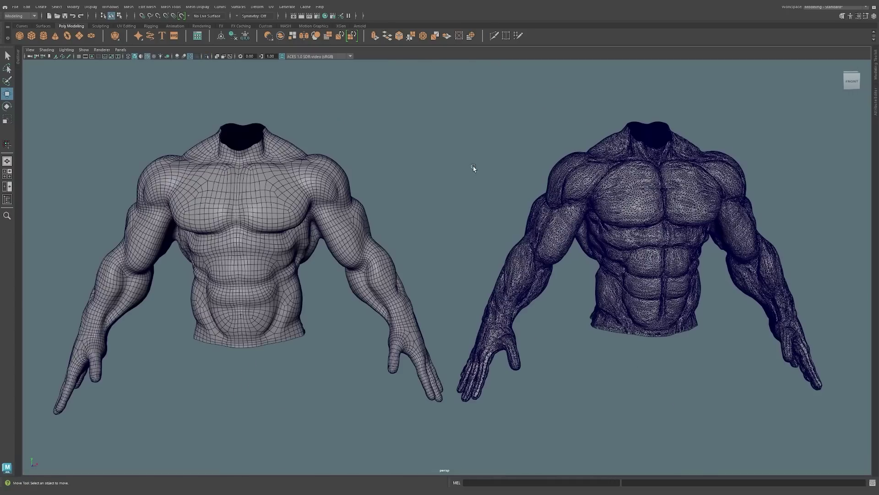
right_click_drag(474, 168, 473, 163, "alt")
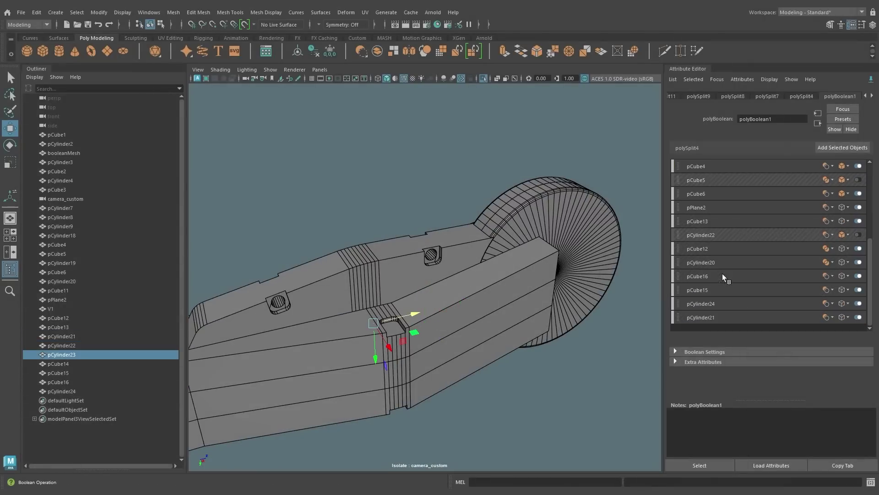
Add the selected pCylinder23 to the boolean stack and position the new cube over the arm beside its ring end
left_click(843, 147)
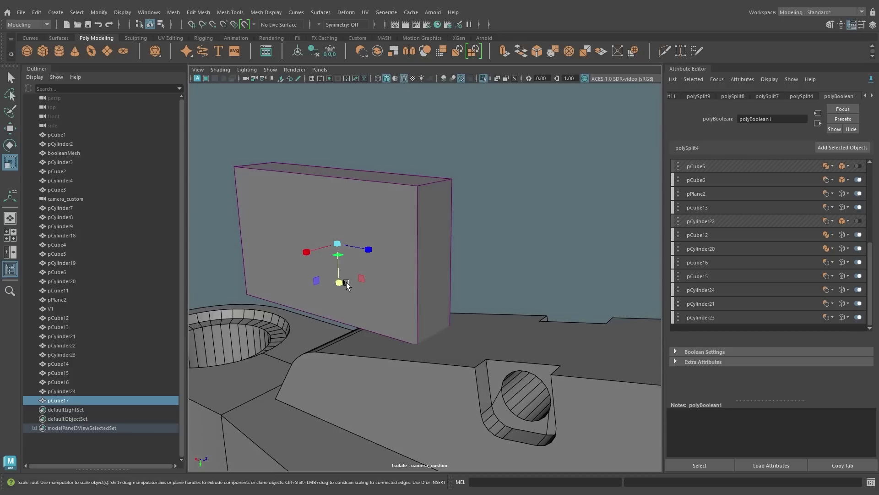
middle_click_drag(432, 306, 433, 264)
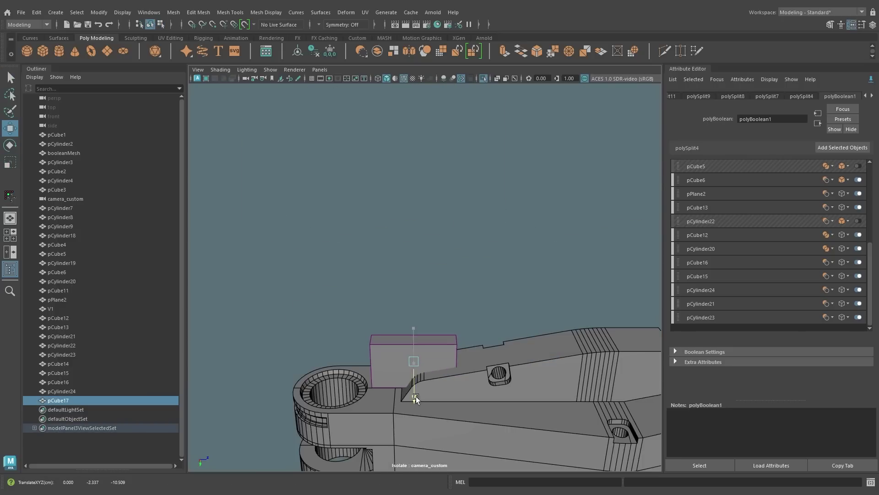
left_click_drag(416, 401, 417, 339, "alt")
scroll(792, 293, "up", 2)
scroll(791, 292, "down", 3)
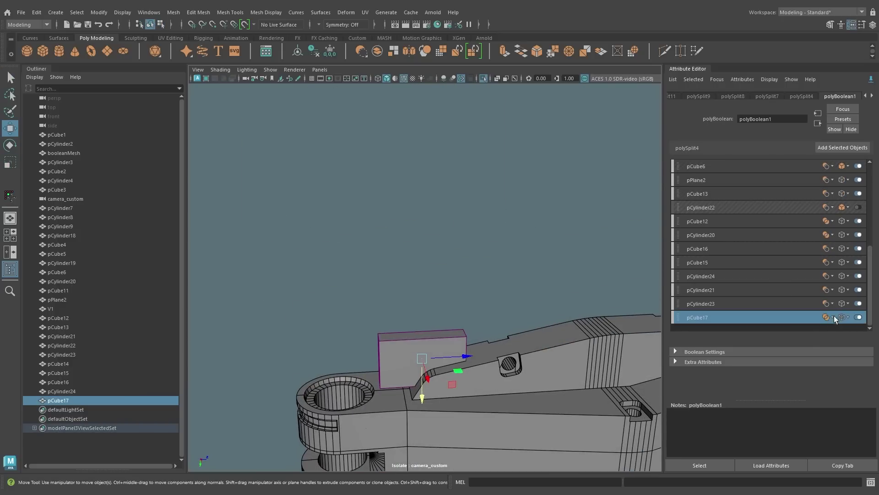
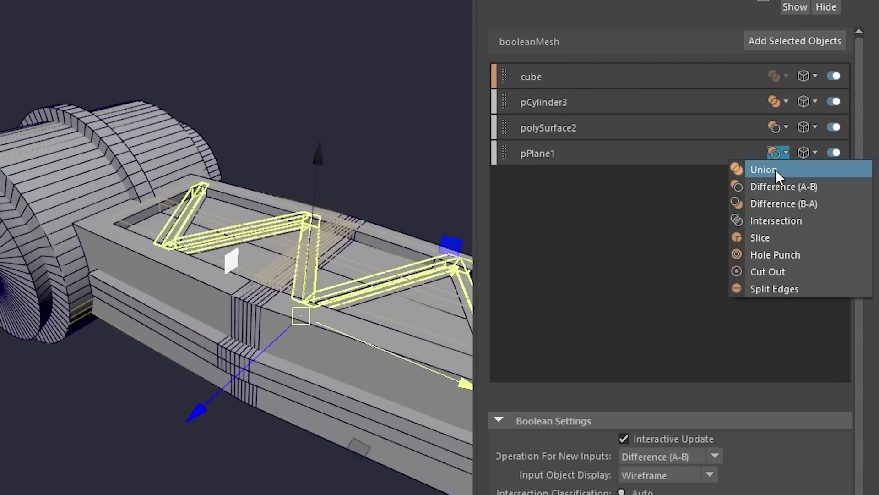
Set pPlane1's boolean operation to Union and add the thin ring cylinder on the drum to the boolean stack
left_click(775, 169)
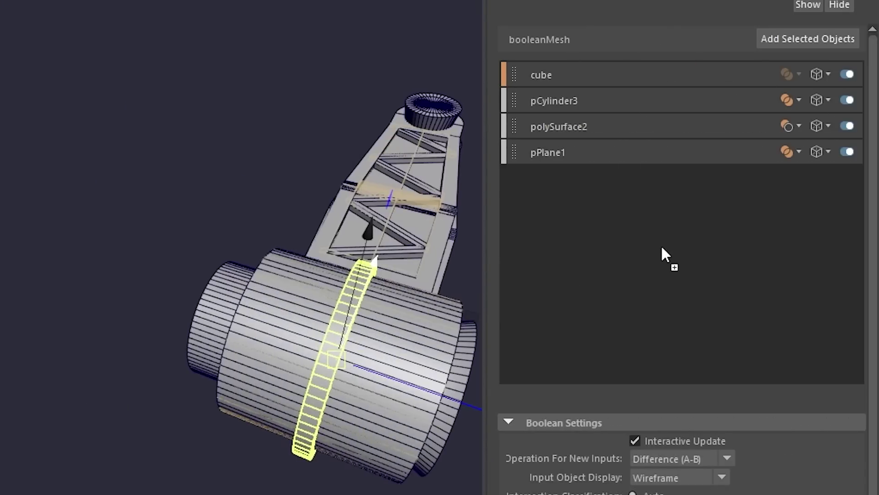
left_click_drag(662, 248, 662, 248)
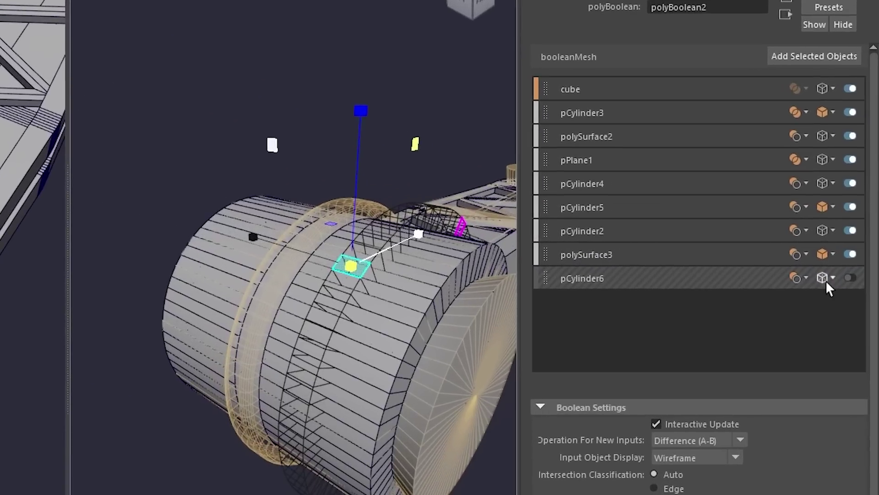
Display the pCylinder6 boolean input as shaded, then isolate it for edge editing
left_click(827, 280)
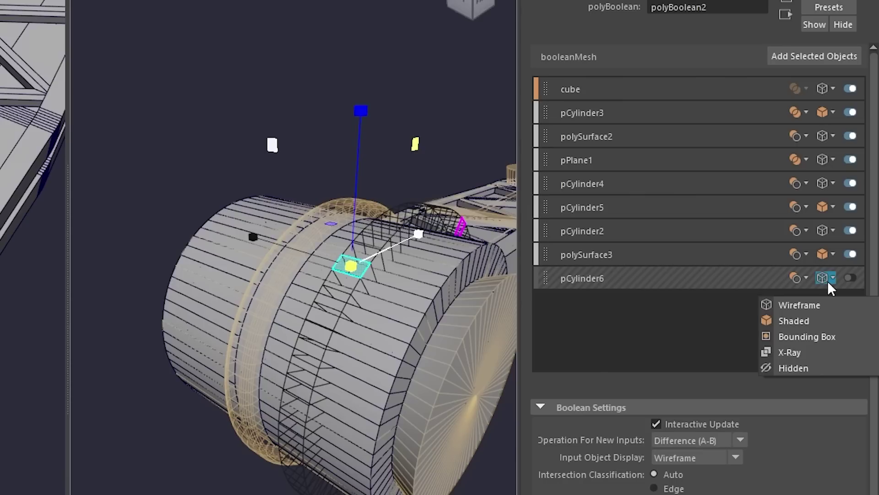
left_click(812, 317)
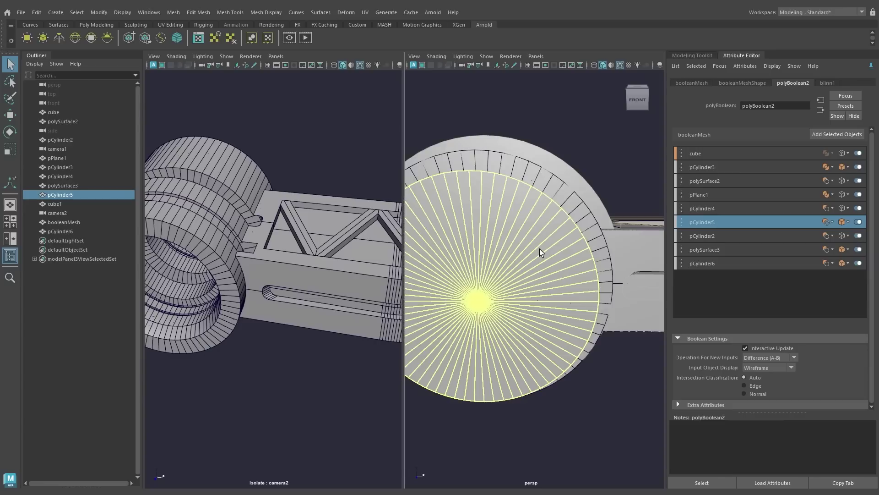
left_click_drag(540, 249, 540, 197, "alt")
left_click(494, 254)
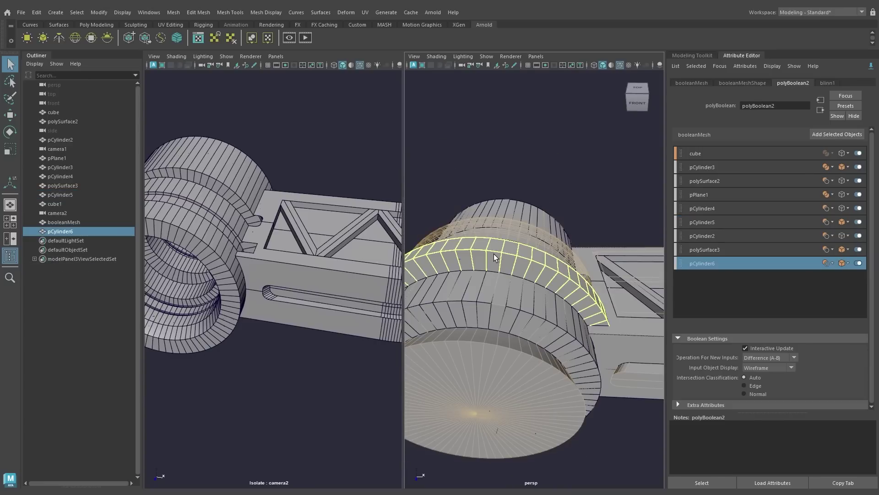
left_click_drag(493, 254, 528, 257, "alt")
mouse_move(559, 203)
right_mouse_down()
mouse_move(568, 188)
mouse_move(565, 197)
right_mouse_up()
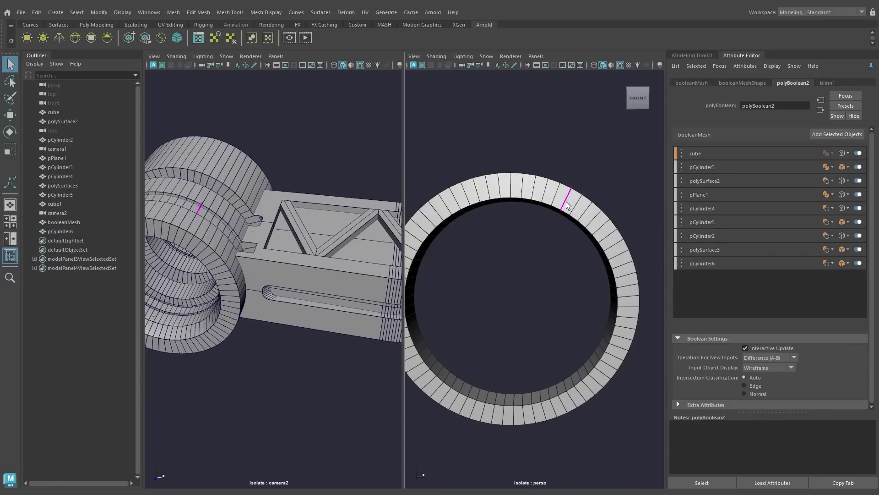
Bevel the end edges of the isolated pCylinder6 ring cutter
left_click(565, 197)
key("w")
key("shift+f")
left_click(514, 142, "ctrl+shift")
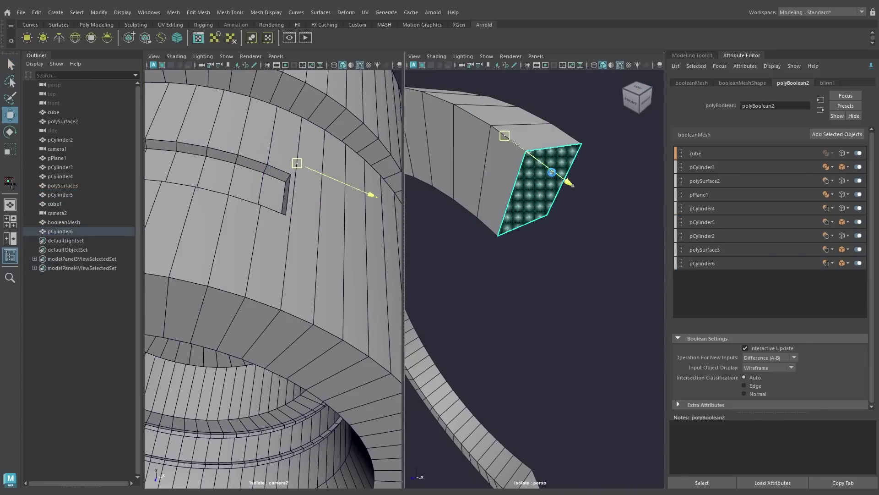
scroll(606, 225, "down", 5)
key("ctrl+b")
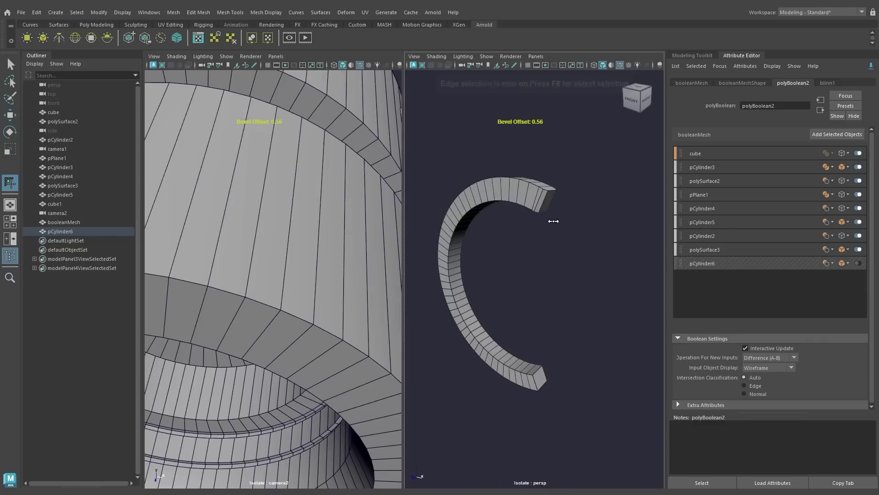
Inspect the rounded groove that the ring cutter makes in the drum and return to object selection
scroll(549, 248, "up", 5)
key("q")
key("shift+a")
left_click_drag(298, 229, 376, 215, "alt")
left_click_drag(515, 264, 499, 276, "alt")
right_click(556, 232)
left_click_drag(329, 239, 302, 257, "alt")
middle_click_drag(302, 257, 253, 302, "alt")
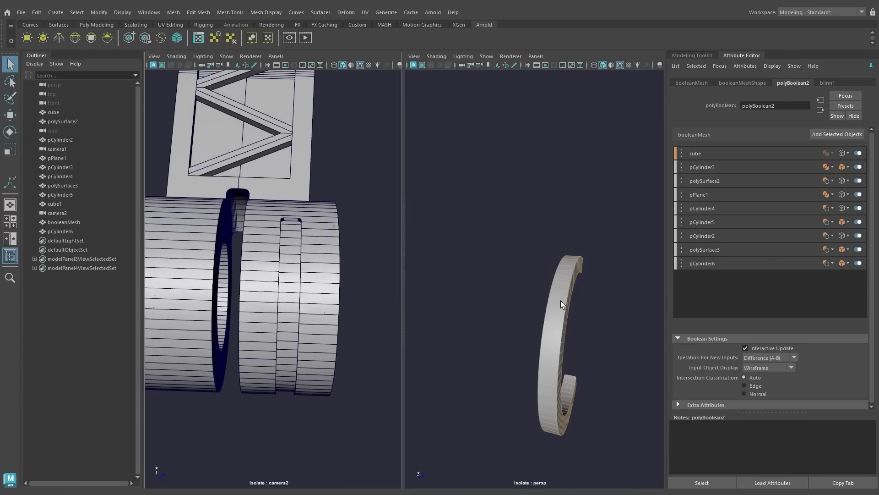
key("F8")
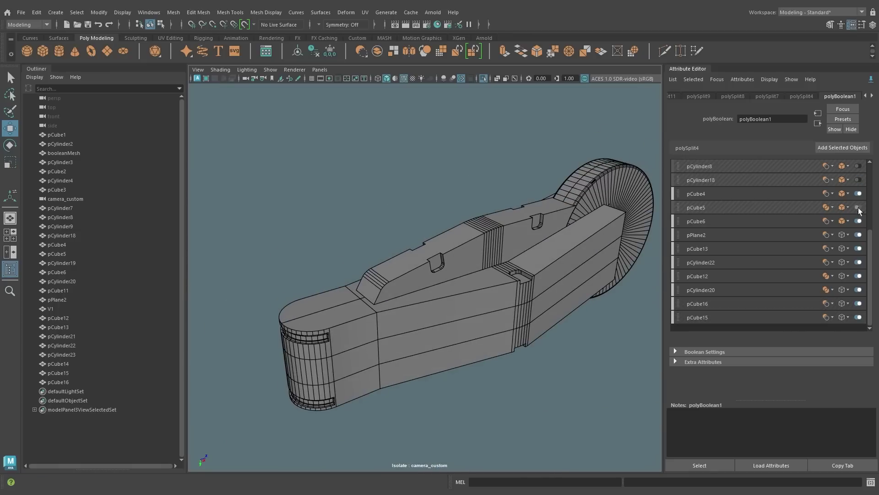
Select the pCylinder2 boolean input at the arm's rounded end
left_click(307, 367)
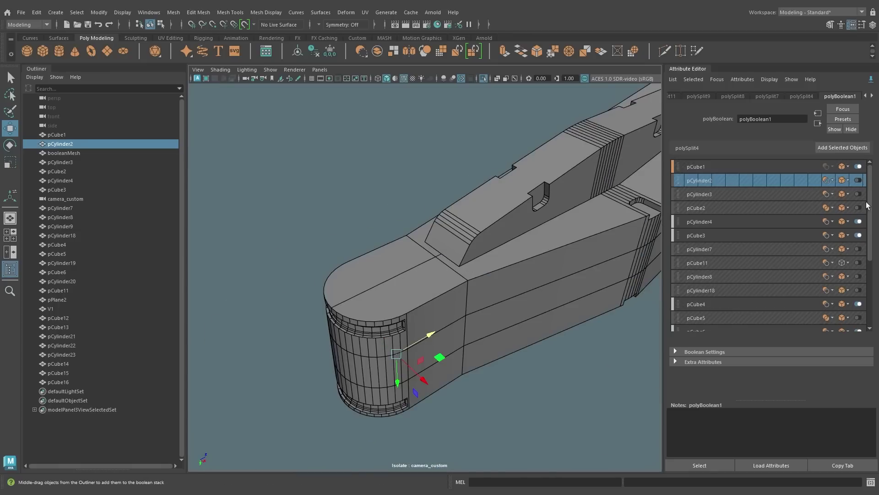
left_click_drag(412, 275, 399, 295, "alt")
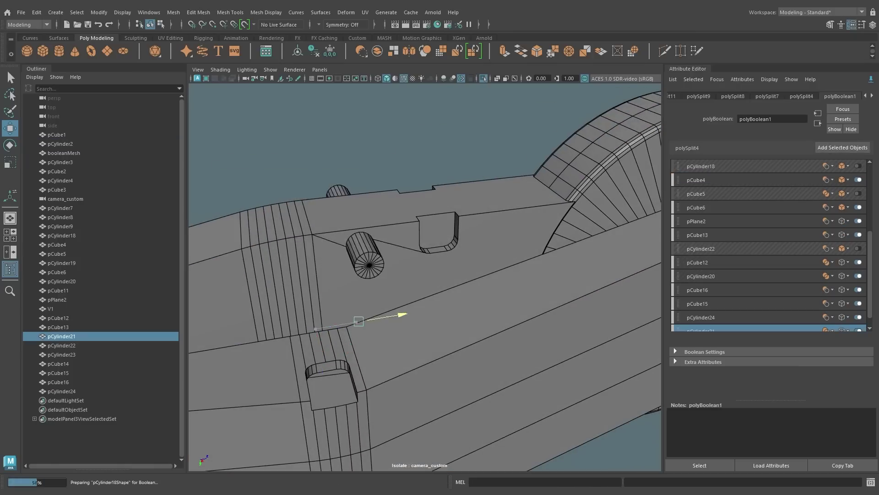
Move pCylinder21 along the arm's side plate and add pCylinder23 as another boolean input
left_click_drag(389, 311, 458, 305)
scroll(748, 312, "down", 1)
right_click(747, 312)
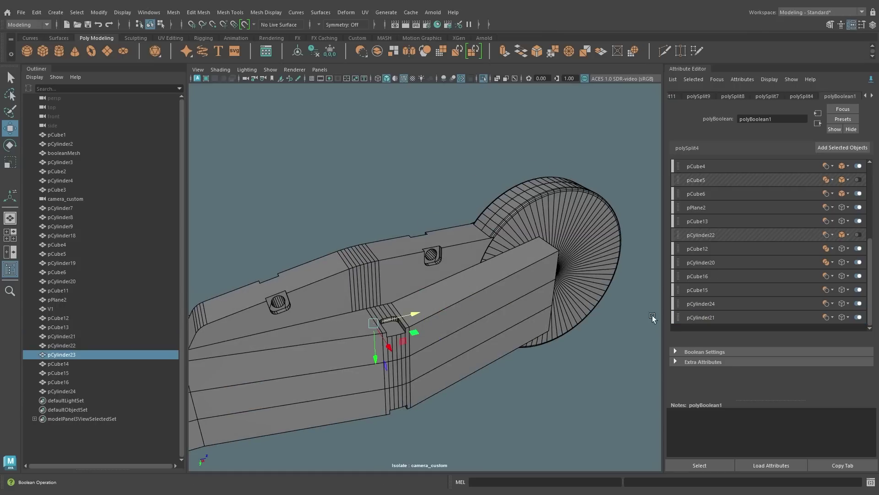
left_click(842, 148)
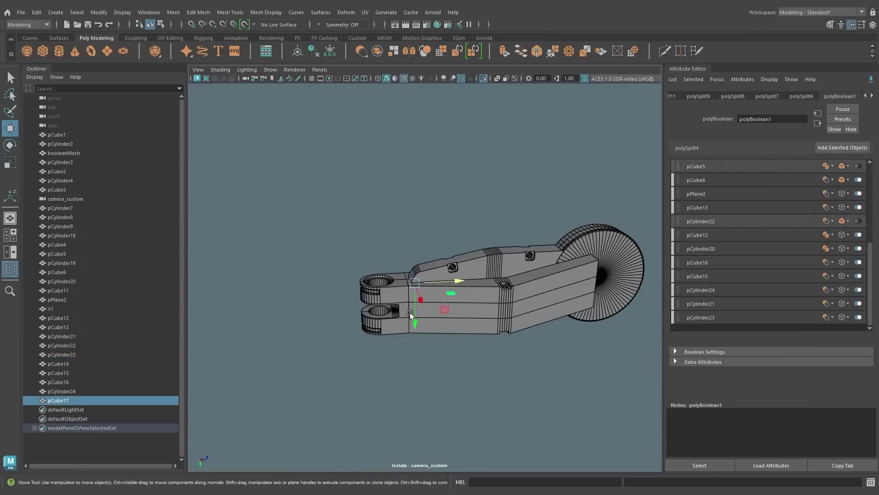
Scale the new cube above the arm's ring end and activate moving for the loose cylinder below the arm
left_click_drag(442, 261, 422, 280, "alt")
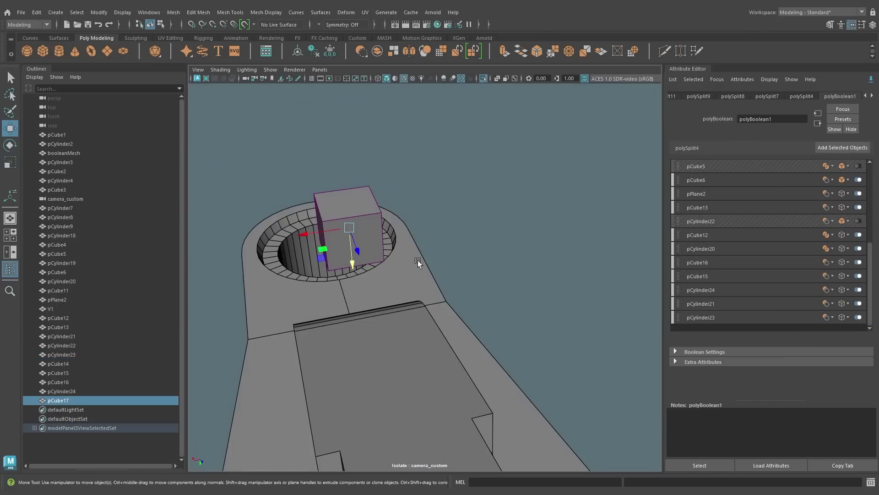
key("r")
left_click_drag(348, 256, 392, 349)
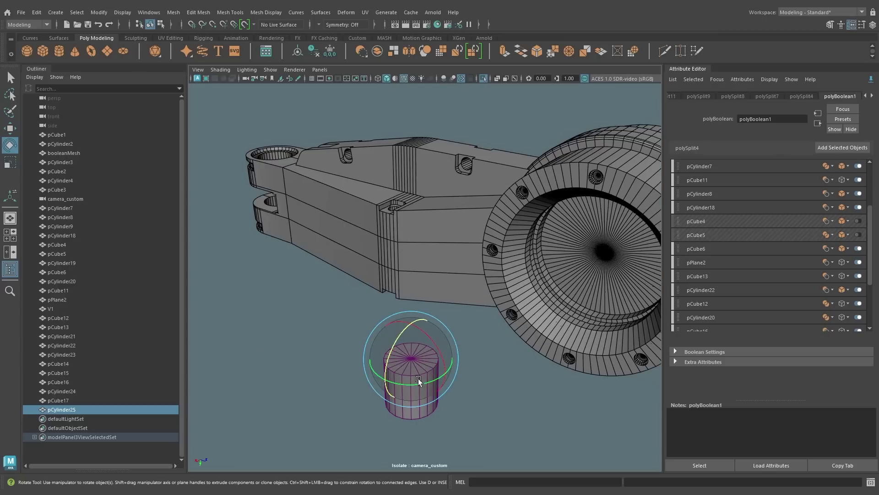
key("w")
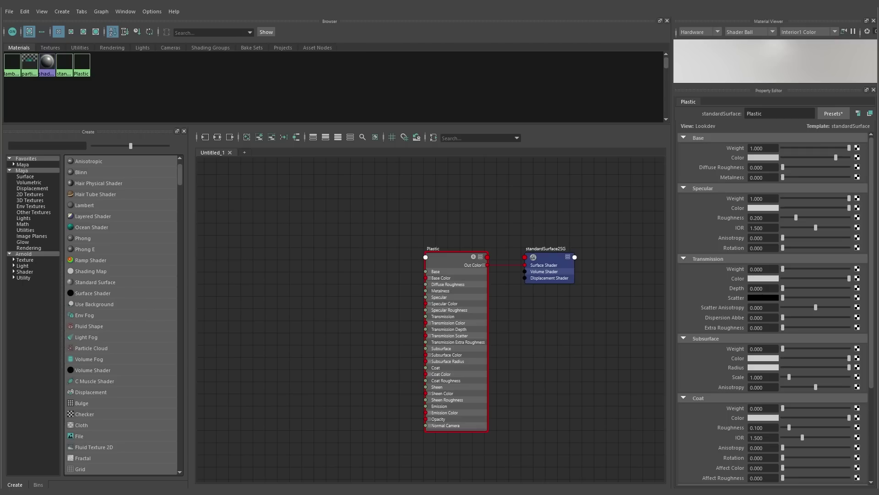
Add an aiRoundCorners node to the Hypershade graph and move it clear of the Plastic shader
scroll(447, 362, "up", 2)
scroll(406, 358, "down", 2)
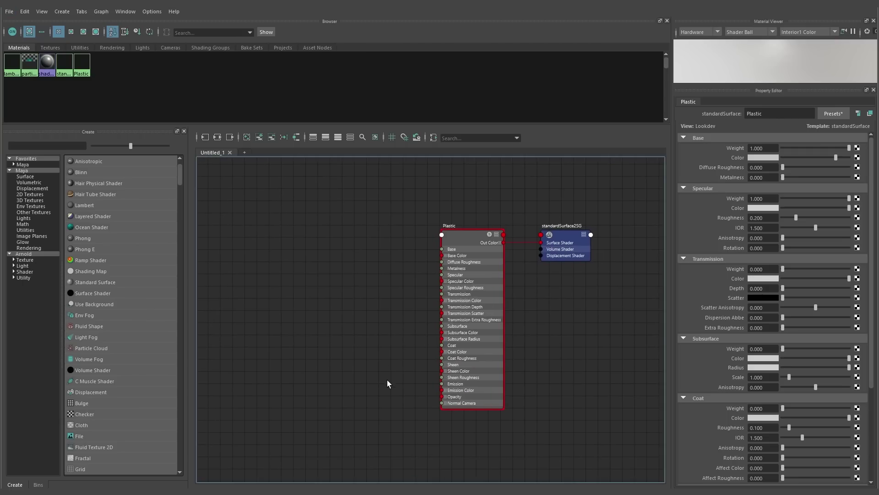
key("Tab")
type("rou")
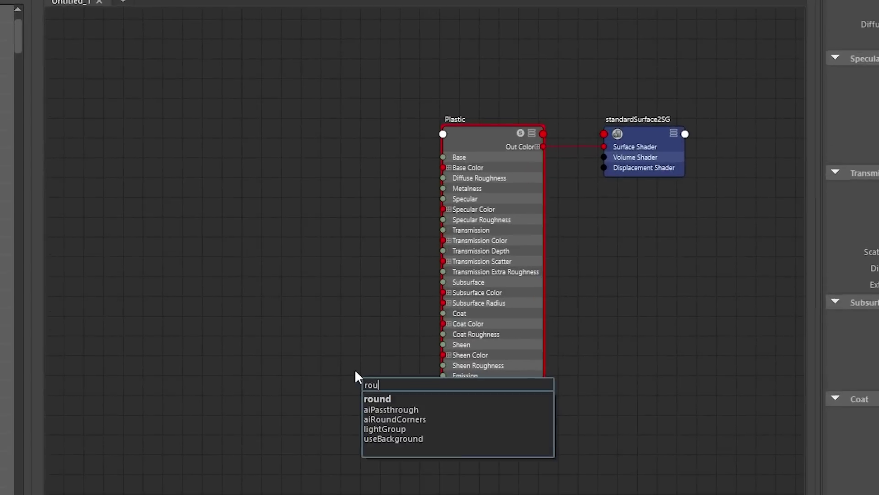
type("nd")
left_click(388, 409)
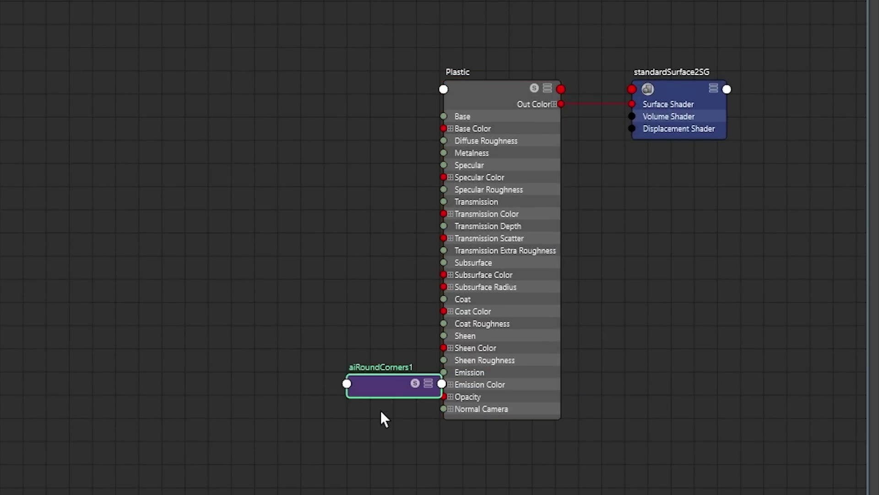
left_click_drag(385, 389, 322, 387)
Connect the aiRoundCorners node's Out Value to the Plastic shader's Normal Camera input
scroll(348, 417, "up", 4)
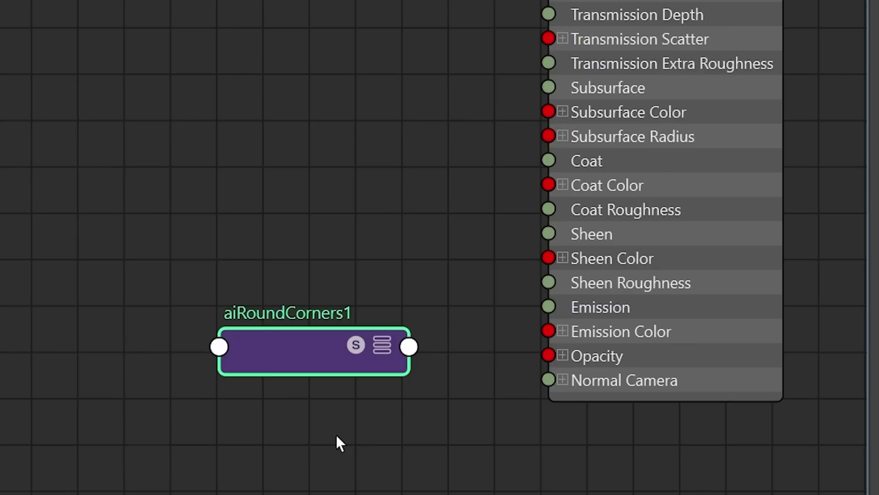
left_click(409, 345)
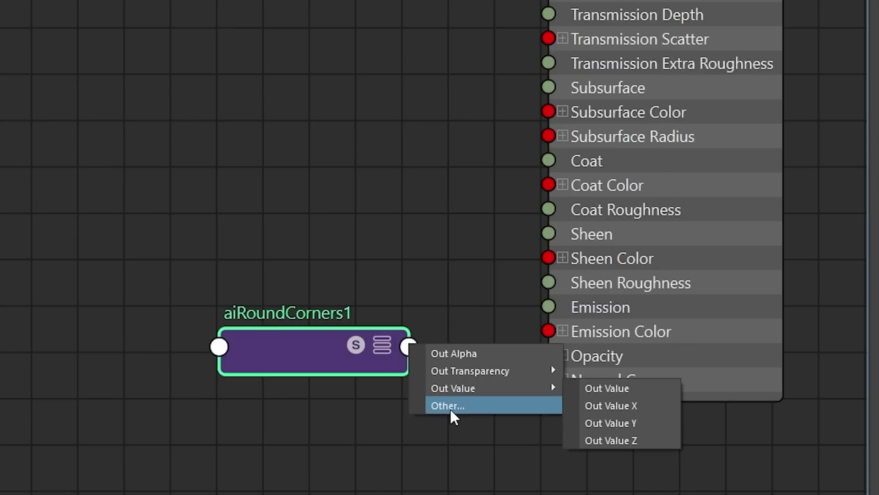
left_click(653, 388)
left_click(549, 379)
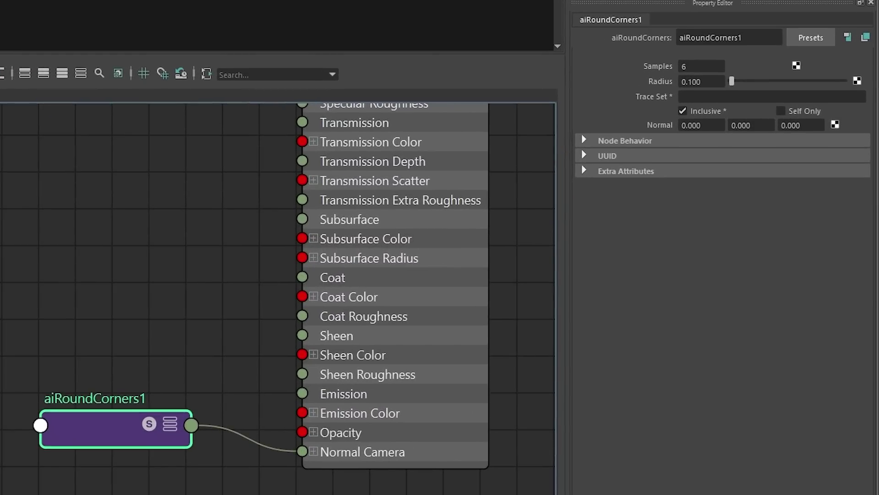
Select the Plastic shader and open its material presets at the Plastic preset's Replace and Blend options
scroll(262, 461, "down", 3)
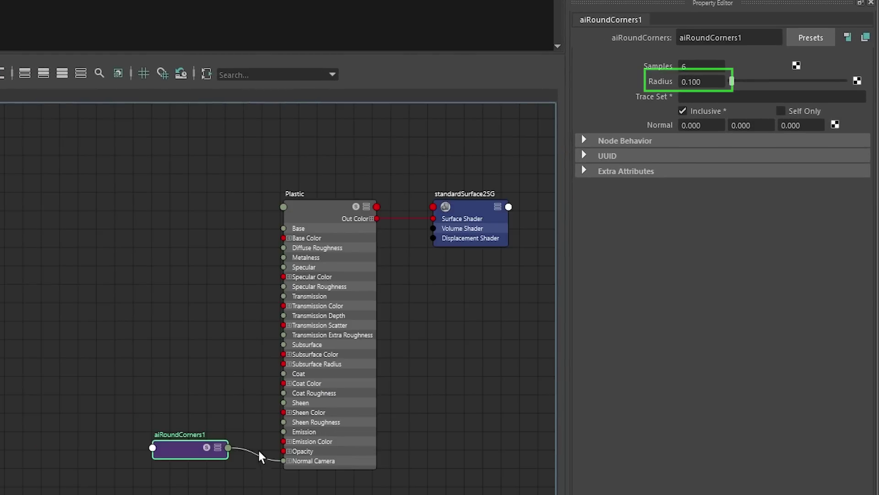
middle_click_drag(274, 367, 169, 441, "alt")
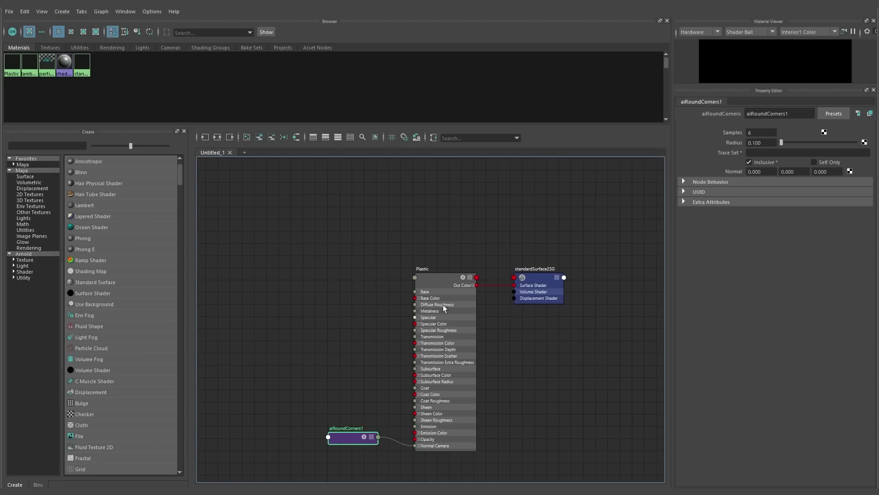
left_click(423, 276)
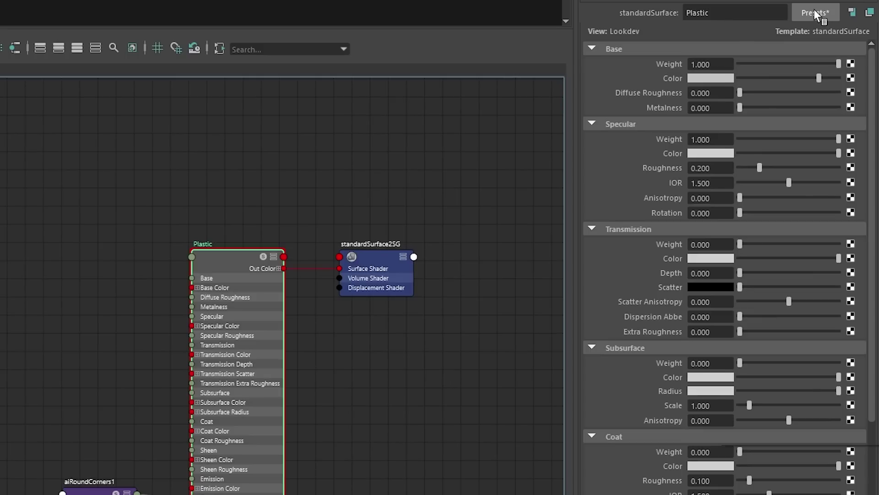
left_click(814, 11)
mouse_move(782, 348)
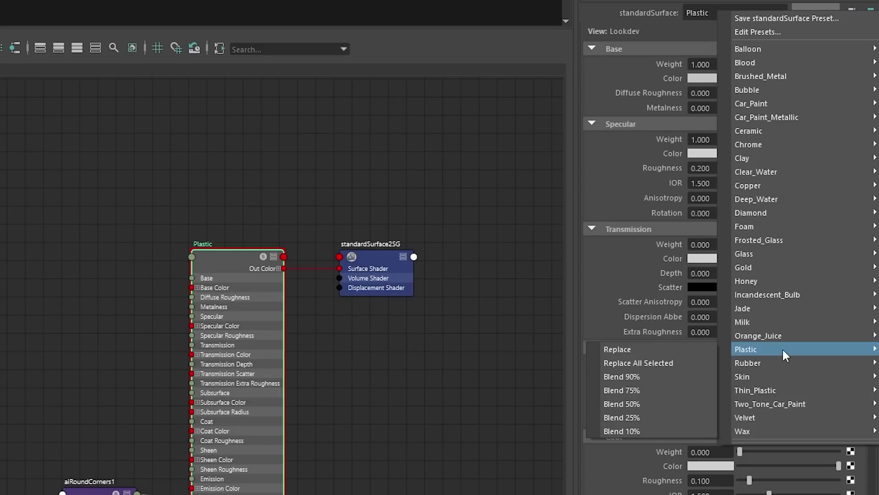